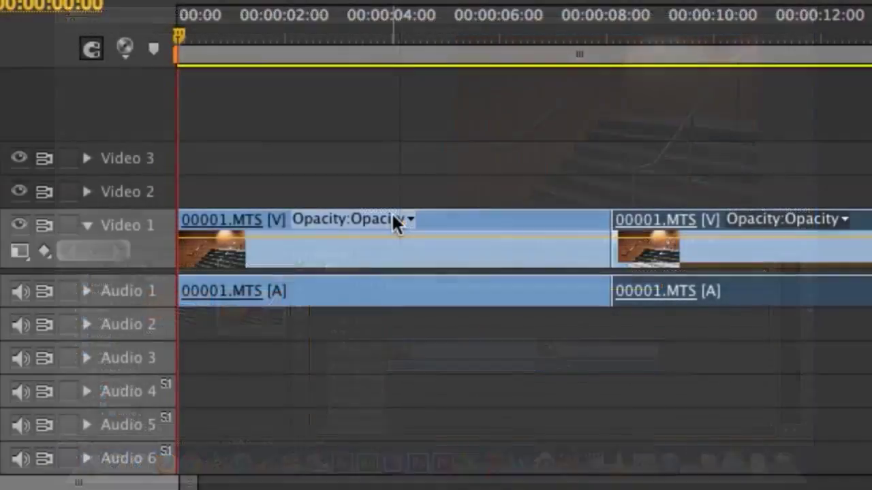
- Speed up the first 00001.MTS clip to about 4.5 seconds long using its Time Remapping Speed line, and play it back
{"action": "left_click", "coordinate": [461, 343]}
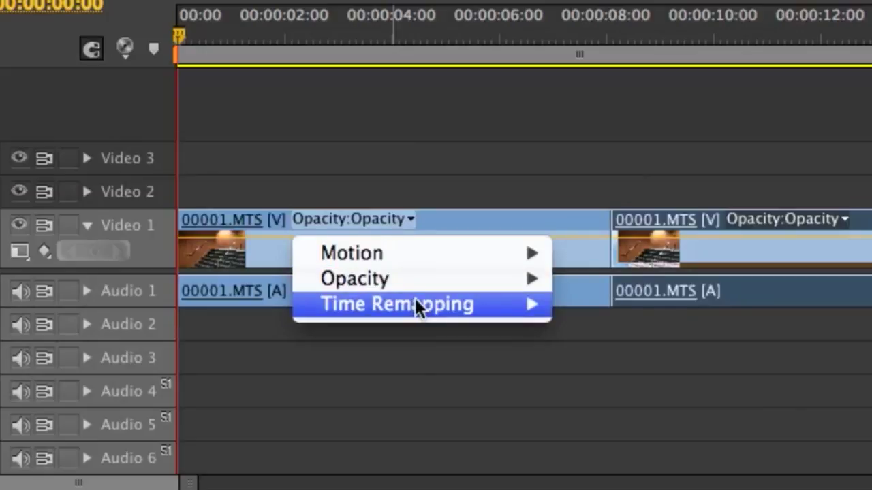
{"action": "mouse_move", "coordinate": [417, 304]}
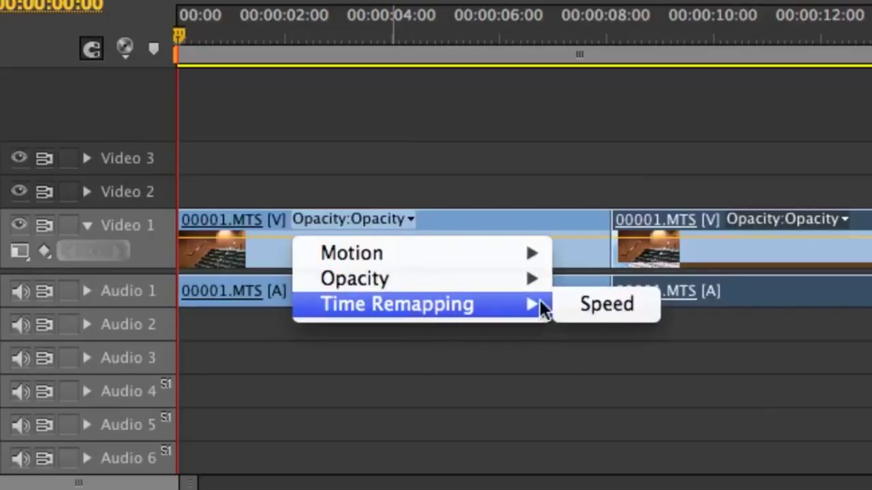
{"action": "left_click", "coordinate": [598, 303]}
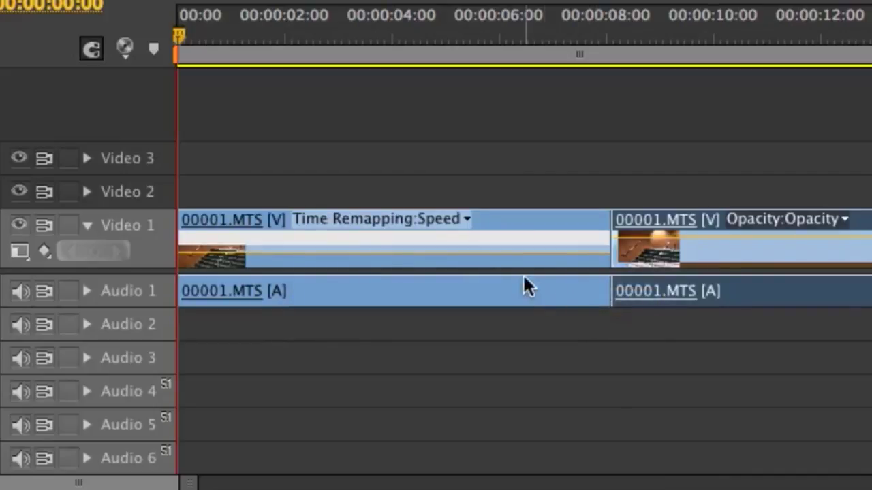
{"action": "left_click", "coordinate": [488, 255]}
{"action": "left_click_drag", "start_coordinate": [488, 255], "coordinate": [488, 237]}
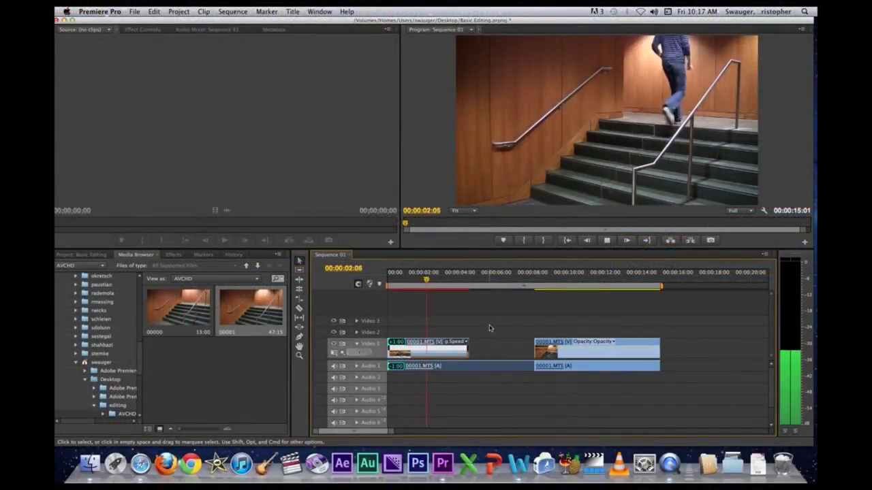
{"action": "key", "text": "space"}
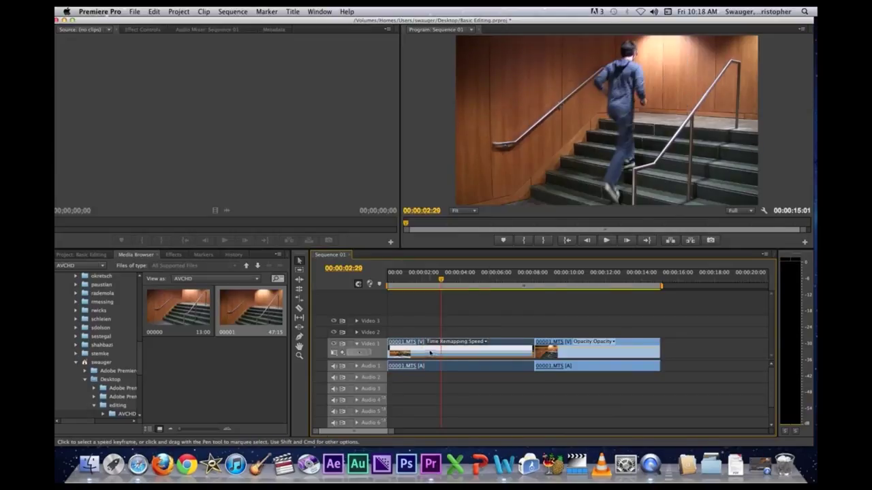
- Cut the first clip at about 2.5 and 5.5 seconds with the Razor tool to isolate its middle section
{"action": "left_click", "coordinate": [299, 308]}
{"action": "left_click", "coordinate": [436, 359]}
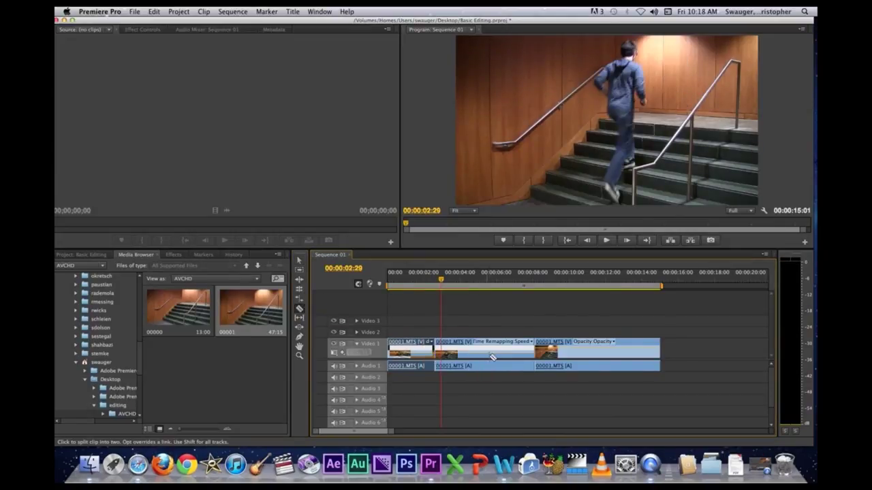
{"action": "left_click", "coordinate": [491, 358]}
- Raise the Time Remapping Speed line of the middle section to shorten it, and play back the result
{"action": "left_click", "coordinate": [299, 261]}
{"action": "left_click", "coordinate": [470, 357]}
{"action": "left_click_drag", "start_coordinate": [470, 357], "coordinate": [470, 348]}
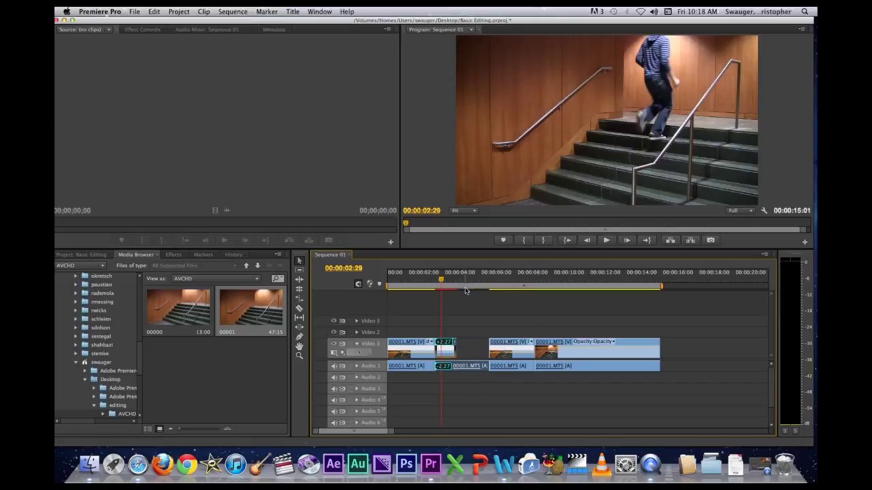
{"action": "key", "text": "space"}
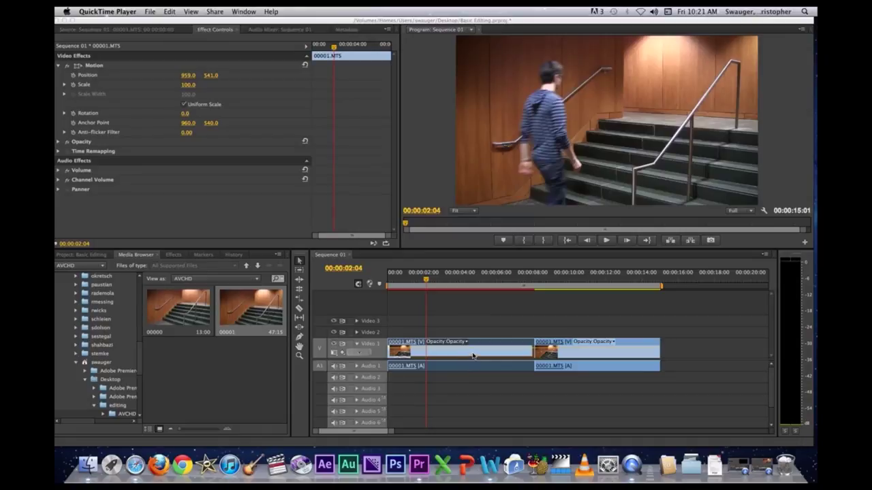
- Adjust the first clip's Motion settings to position 959, 539 and scale 114 in the Effect Controls
{"action": "double_click", "coordinate": [473, 354]}
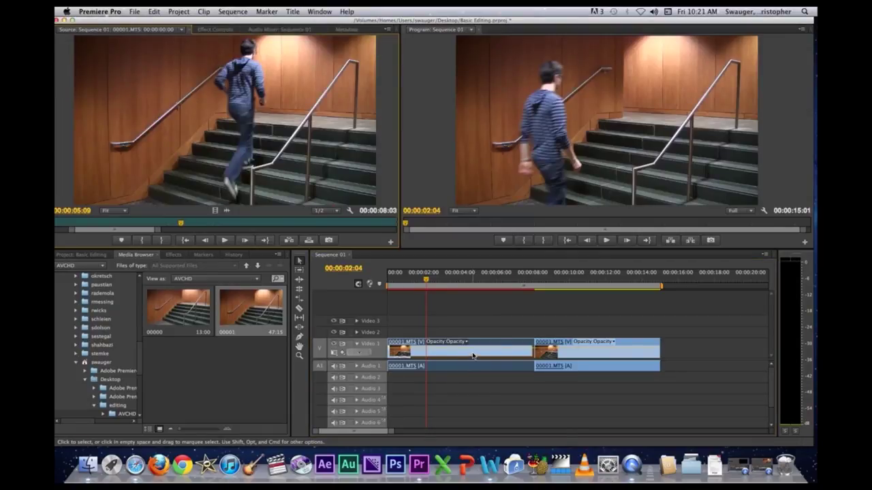
{"action": "left_click", "coordinate": [215, 29]}
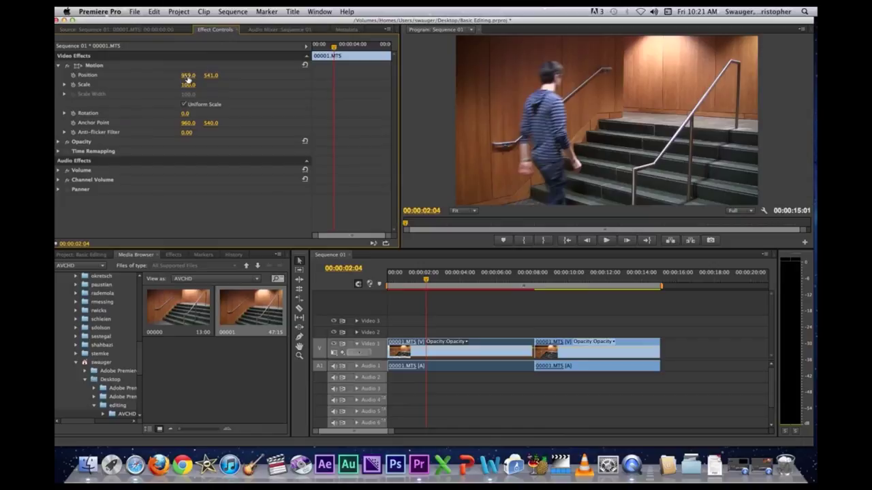
{"action": "mouse_move", "coordinate": [188, 75]}
{"action": "left_mouse_down"}
{"action": "mouse_move", "coordinate": [360, 75]}
{"action": "mouse_move", "coordinate": [49, 75]}
{"action": "mouse_move", "coordinate": [286, 75]}
{"action": "mouse_move", "coordinate": [170, 75]}
{"action": "mouse_move", "coordinate": [225, 75]}
{"action": "mouse_move", "coordinate": [205, 85]}
{"action": "mouse_move", "coordinate": [286, 85]}
{"action": "mouse_move", "coordinate": [174, 86]}
{"action": "mouse_move", "coordinate": [201, 85]}
{"action": "left_mouse_up"}
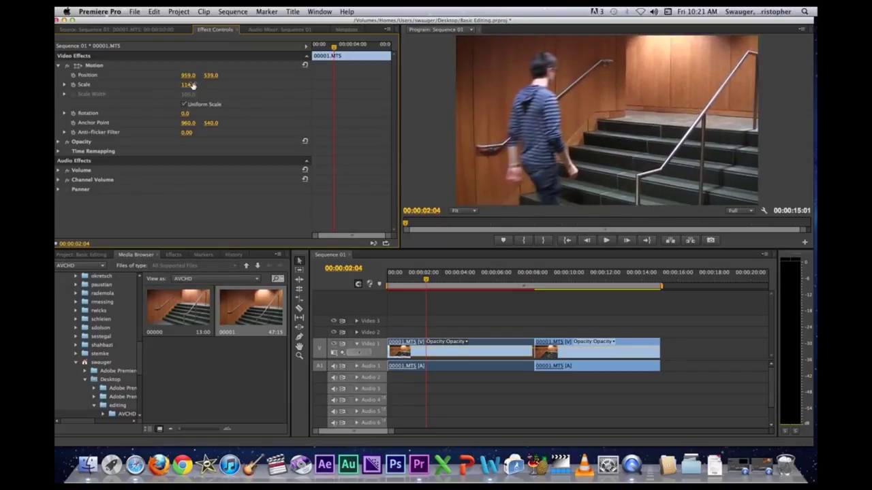
{"action": "left_click_drag", "start_coordinate": [189, 85], "coordinate": [179, 85]}
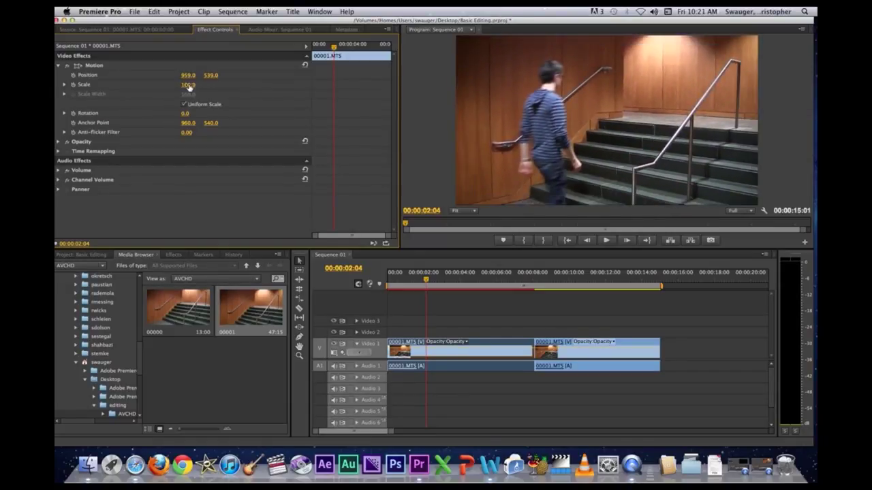
{"action": "left_click_drag", "start_coordinate": [179, 85], "coordinate": [278, 85]}
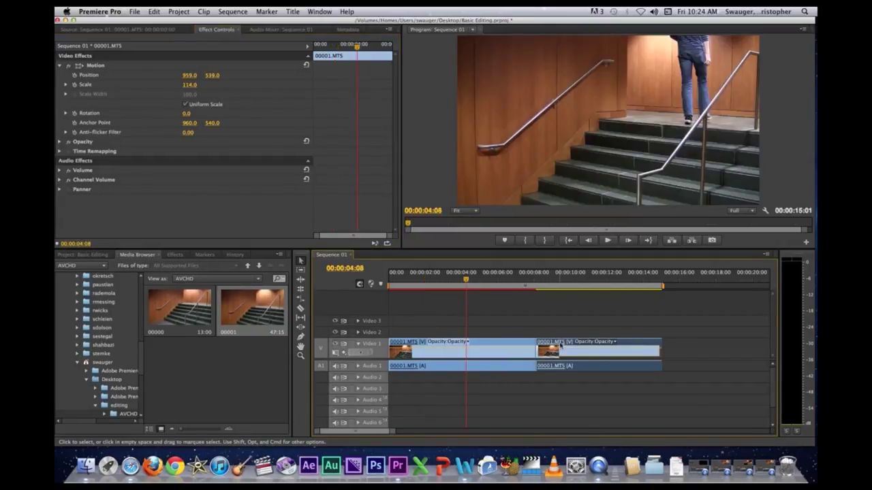
- Move the second clip onto Video 2 above the first clip and play the sequence from its start
{"action": "left_click_drag", "start_coordinate": [563, 349], "coordinate": [419, 334]}
{"action": "key", "text": "Home"}
{"action": "key", "text": "space"}
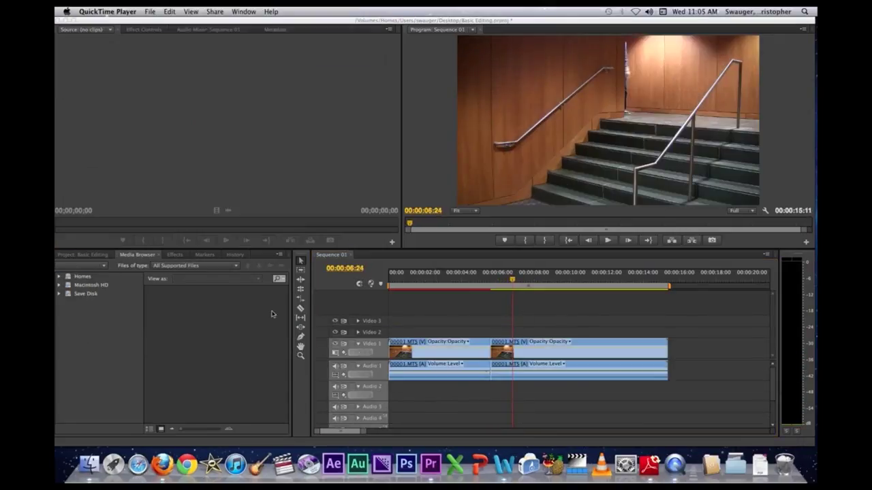
- Apply the Cross Dissolve video transition at the cut between the two clips on Video 1, and play across it
{"action": "left_click", "coordinate": [178, 256]}
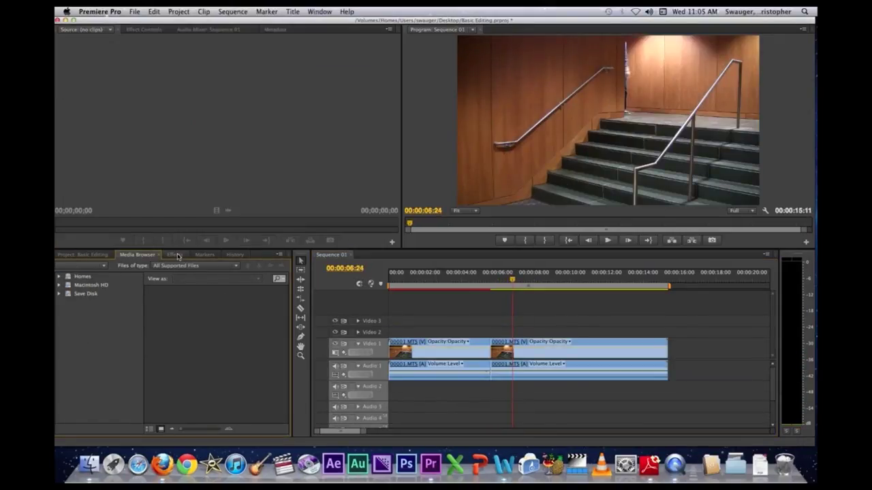
{"action": "left_click", "coordinate": [172, 255]}
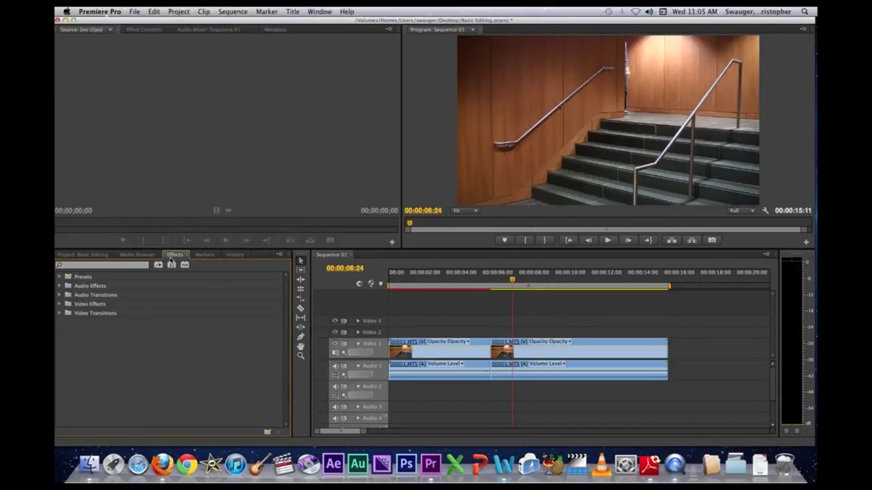
{"action": "left_click", "coordinate": [59, 313]}
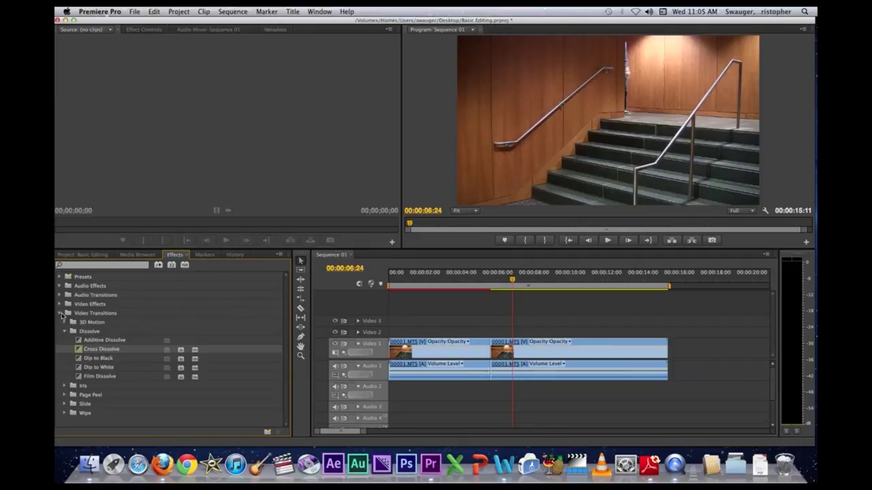
{"action": "left_click", "coordinate": [86, 332]}
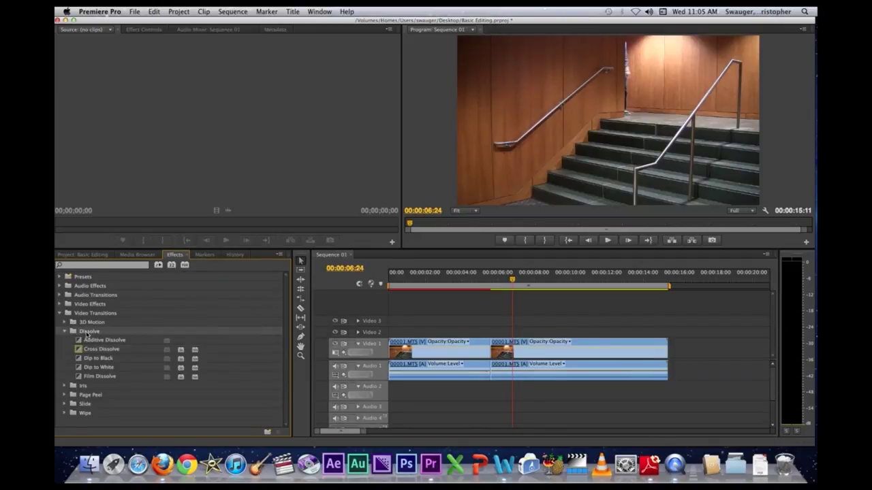
{"action": "left_click", "coordinate": [101, 349]}
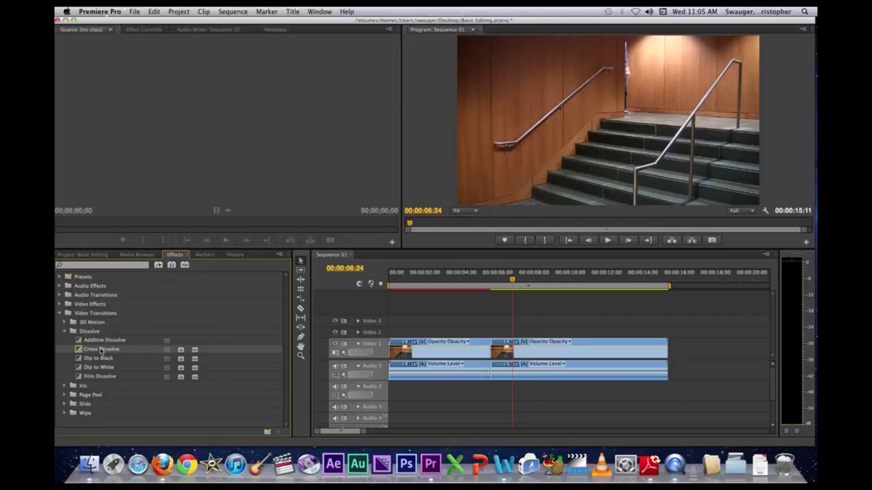
{"action": "left_click_drag", "start_coordinate": [206, 351], "coordinate": [493, 350]}
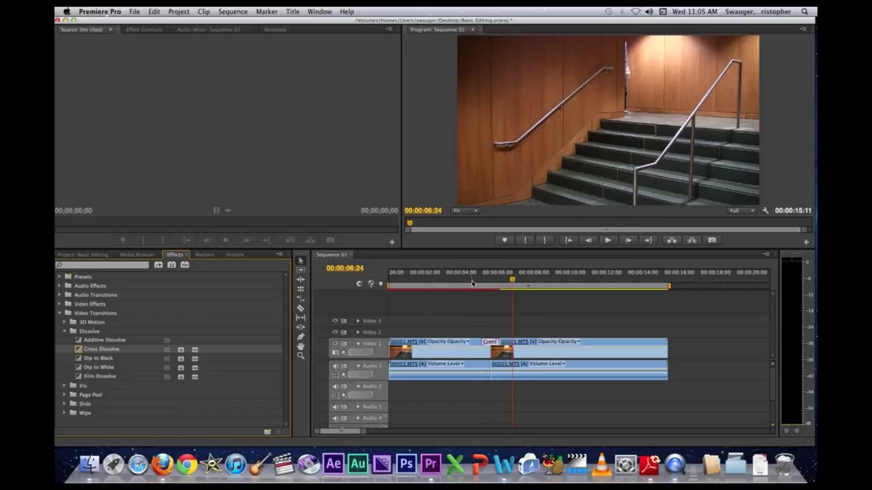
{"action": "left_click", "coordinate": [473, 283]}
{"action": "key", "text": "space"}
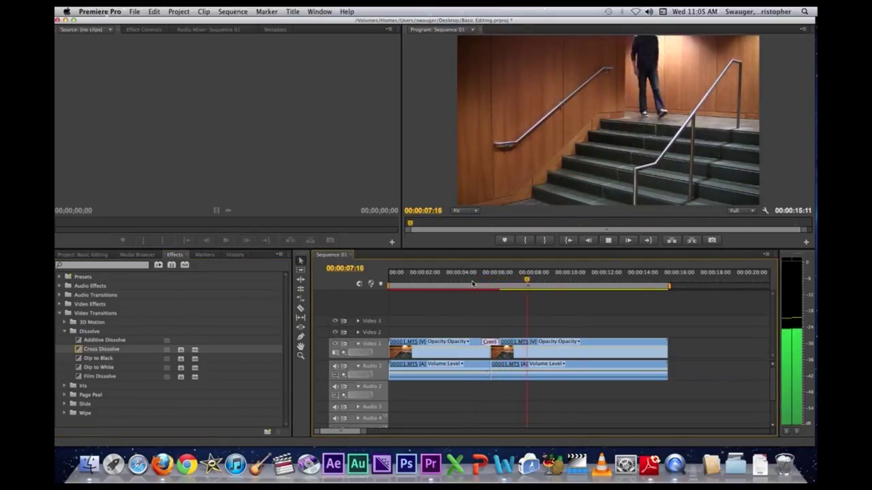
{"action": "key", "text": "space"}
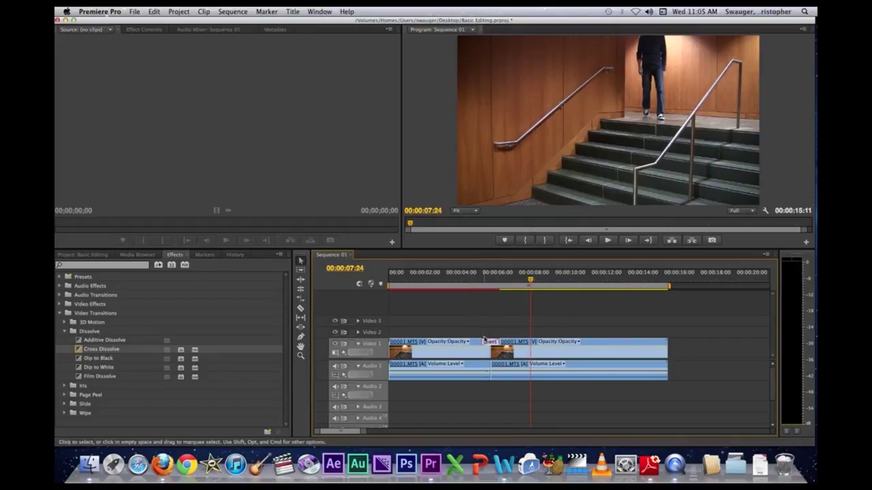
- Lengthen the Cross Dissolve by extending its start back to about 4.5 seconds, and play the sequence from before it
{"action": "left_click_drag", "start_coordinate": [484, 342], "coordinate": [469, 342]}
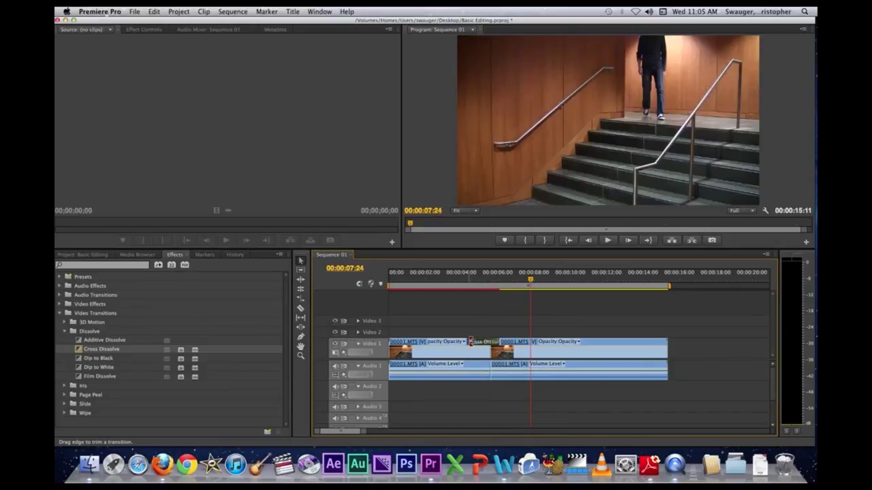
{"action": "left_click", "coordinate": [452, 282]}
{"action": "key", "text": "space"}
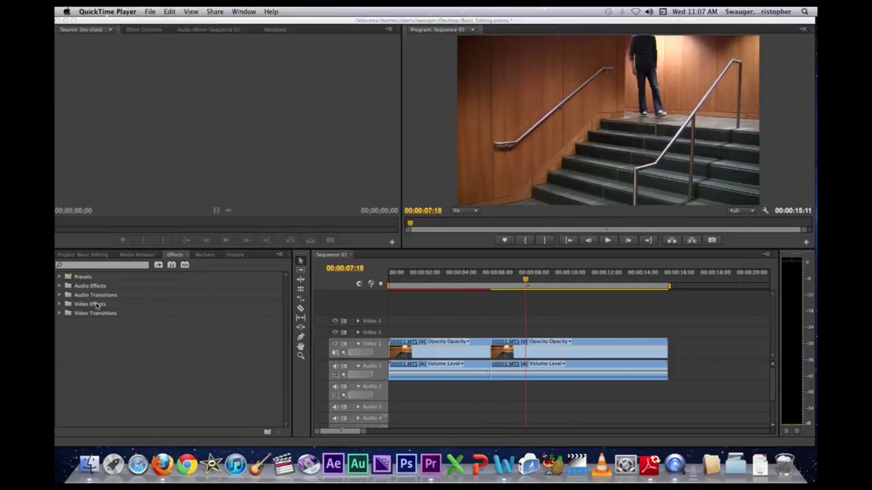
- Apply the Constant Gain crossfade at the cut between the two clips on Audio 1, and play across it
{"action": "left_click", "coordinate": [62, 298]}
{"action": "left_click", "coordinate": [60, 297]}
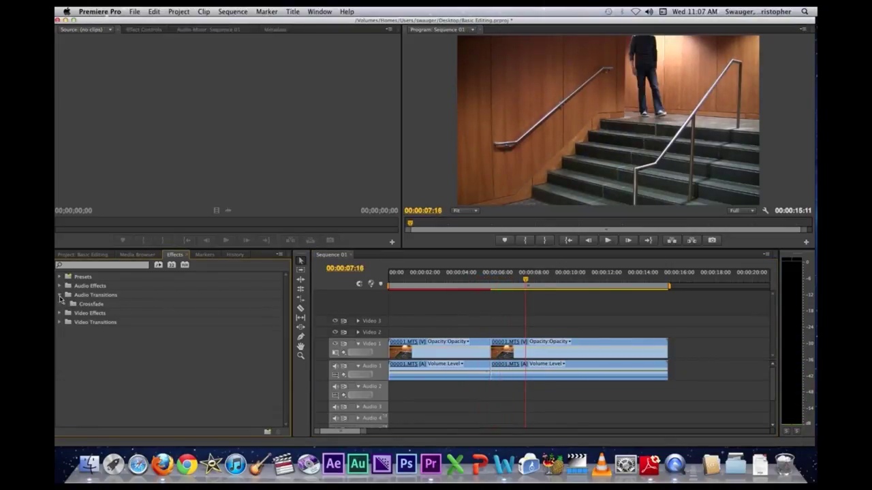
{"action": "left_click", "coordinate": [65, 305]}
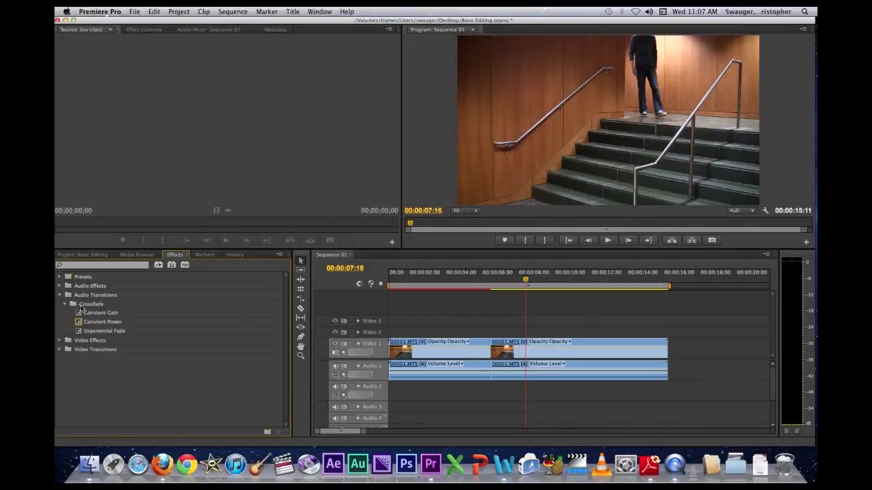
{"action": "left_click", "coordinate": [93, 314]}
{"action": "left_click_drag", "start_coordinate": [179, 323], "coordinate": [405, 354]}
{"action": "left_click_drag", "start_coordinate": [480, 370], "coordinate": [493, 376]}
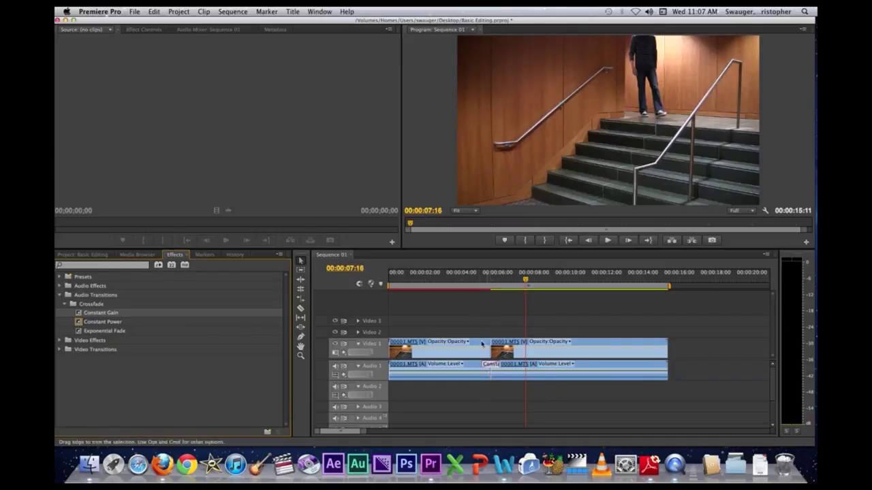
{"action": "left_click", "coordinate": [480, 284]}
{"action": "key", "text": "space"}
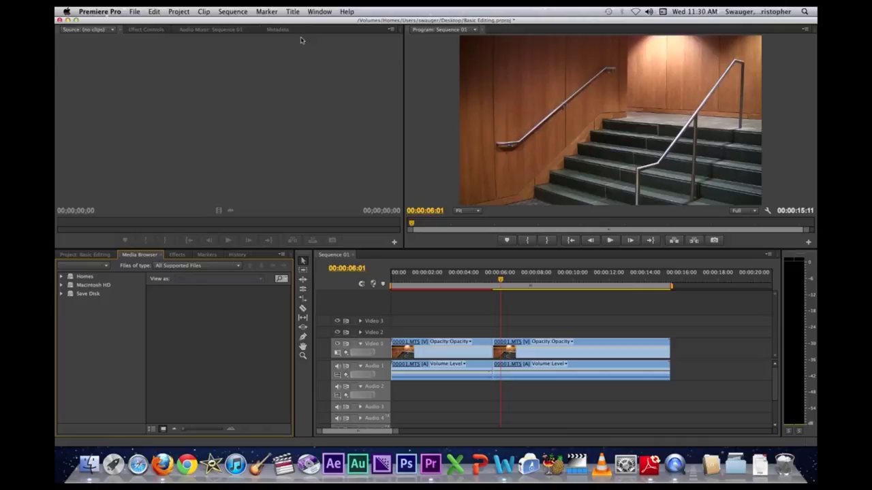
- Create a default still title with a text box across the upper part of the frame reading "Your text here."
{"action": "left_click", "coordinate": [292, 12]}
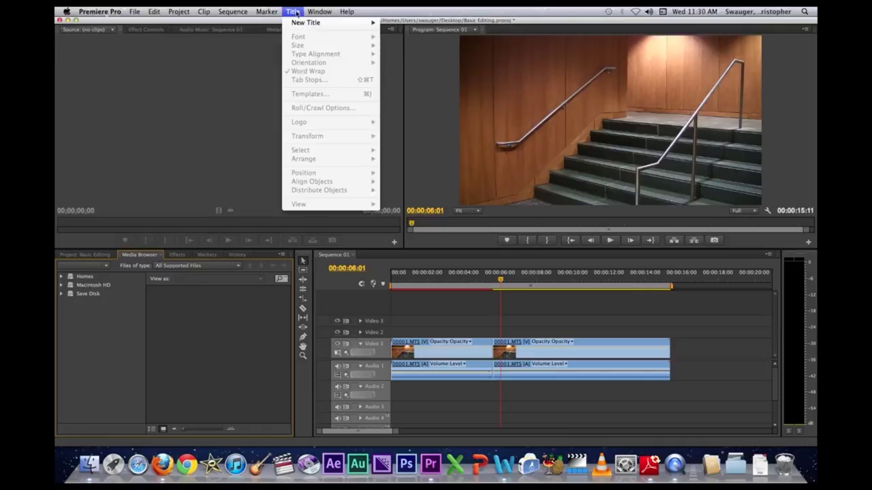
{"action": "mouse_move", "coordinate": [300, 24]}
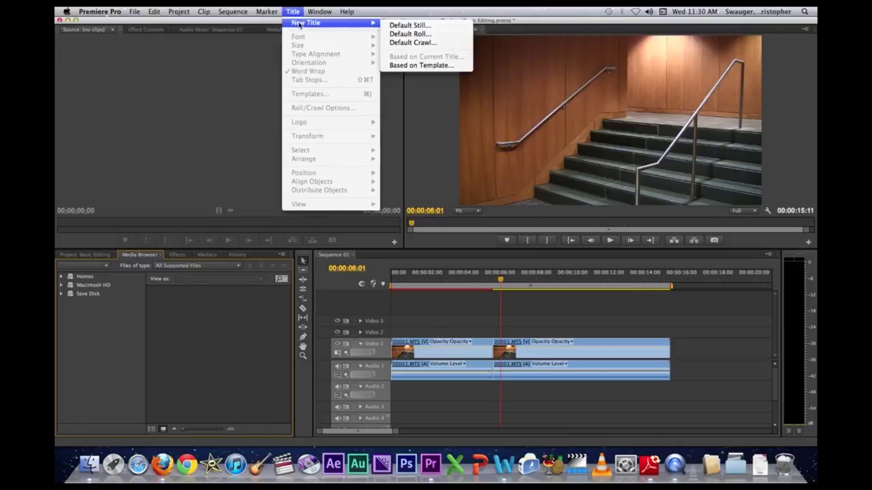
{"action": "left_click", "coordinate": [402, 25]}
{"action": "key", "text": "Return"}
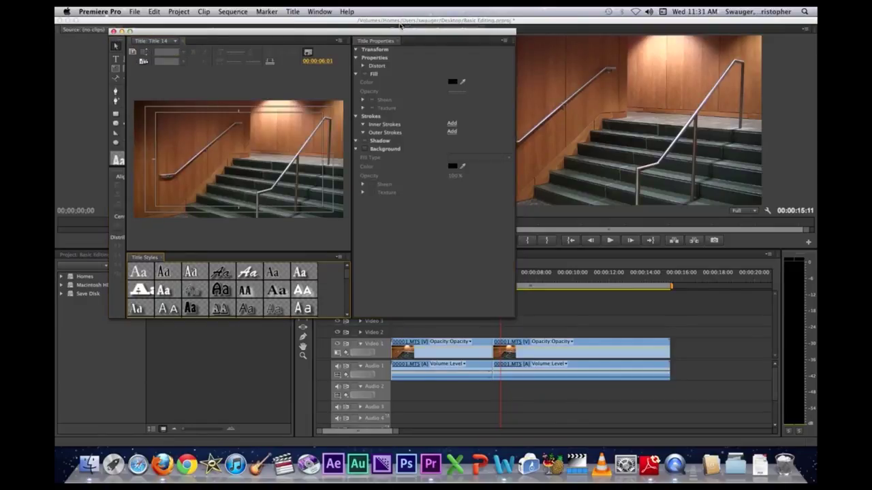
{"action": "left_click", "coordinate": [118, 60]}
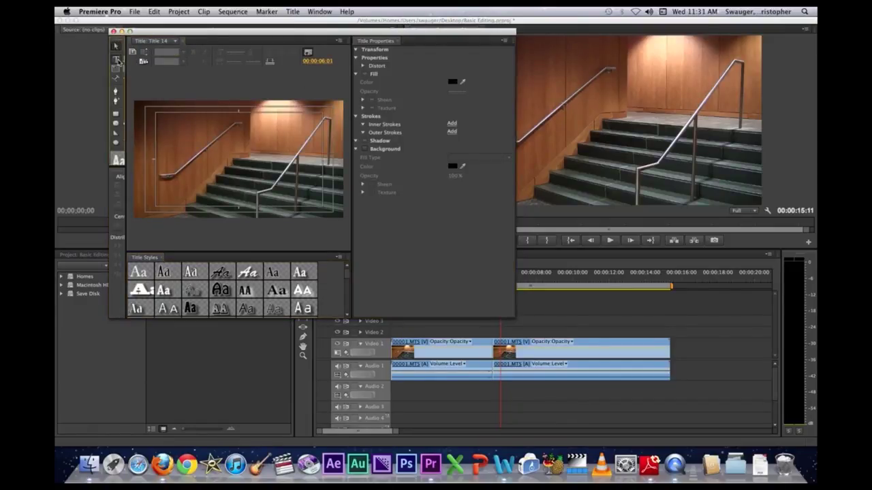
{"action": "left_click_drag", "start_coordinate": [167, 127], "coordinate": [298, 160]}
{"action": "type", "text": "Your text here."}
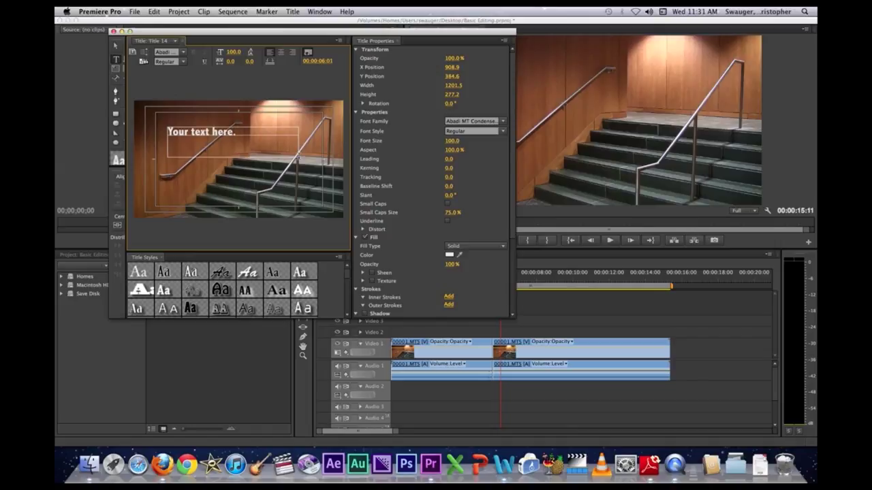
- Set the title text to Arial at font size 152, and apply the black Poplar Std title style to it
{"action": "left_click", "coordinate": [179, 53]}
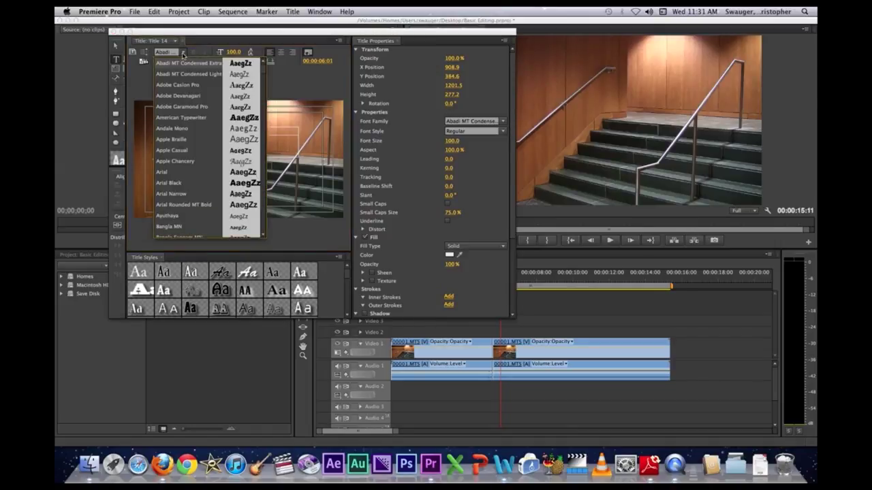
{"action": "left_click", "coordinate": [202, 174]}
{"action": "left_click_drag", "start_coordinate": [232, 52], "coordinate": [260, 52]}
{"action": "left_click", "coordinate": [191, 308]}
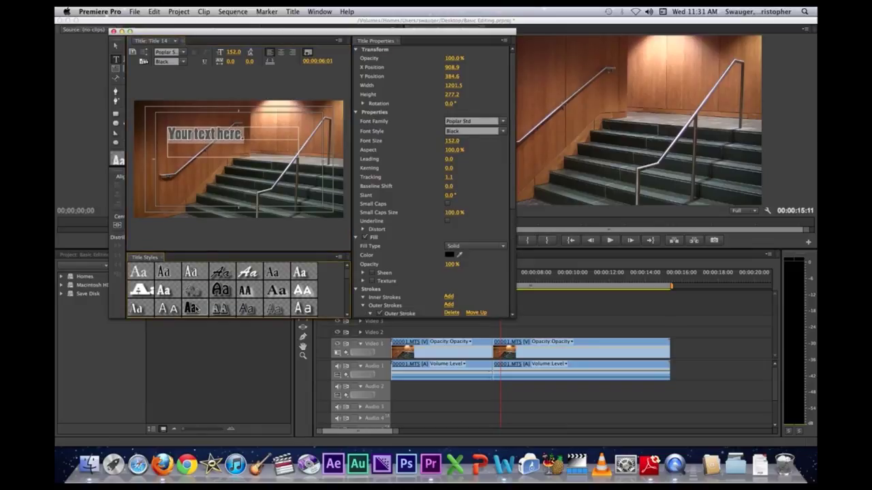
- Move the "Your text here." text box down to the lower part of the frame and close the title window
{"action": "left_click", "coordinate": [116, 46]}
{"action": "left_click_drag", "start_coordinate": [188, 152], "coordinate": [184, 197]}
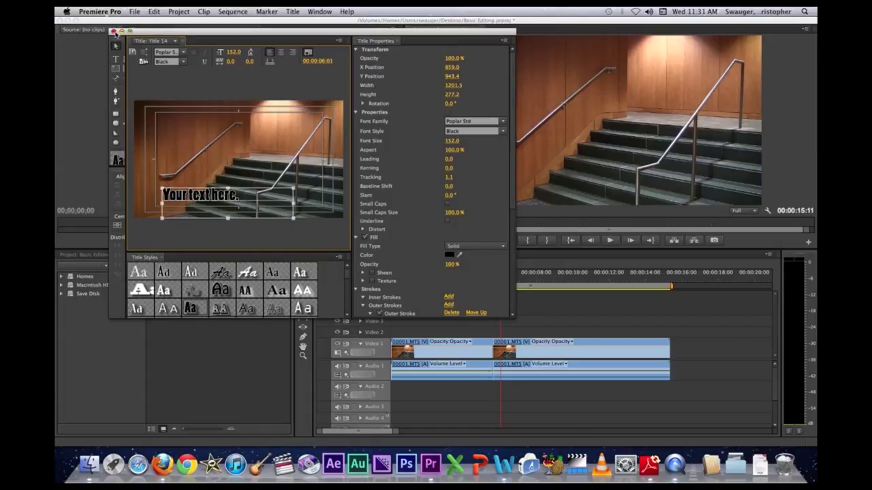
{"action": "left_click", "coordinate": [113, 31]}
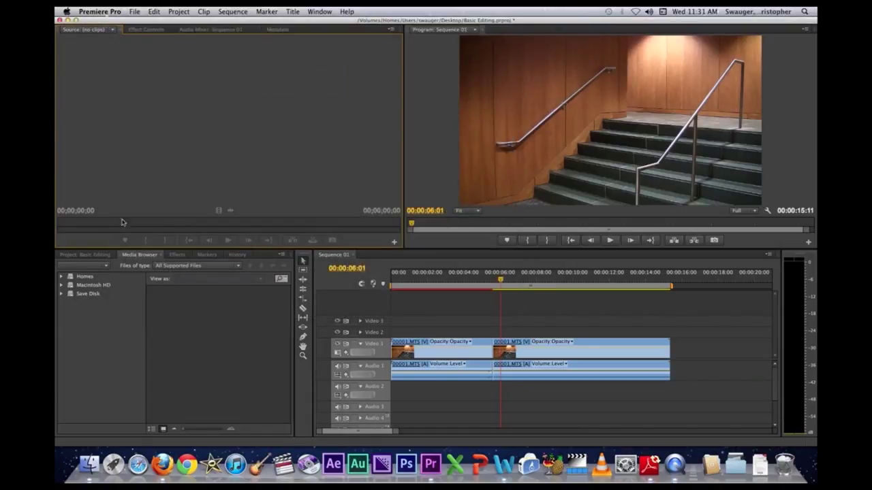
- Place Title 14 on Video 2 starting at about 1.5 seconds, and play the sequence from just before it
{"action": "left_click", "coordinate": [85, 255]}
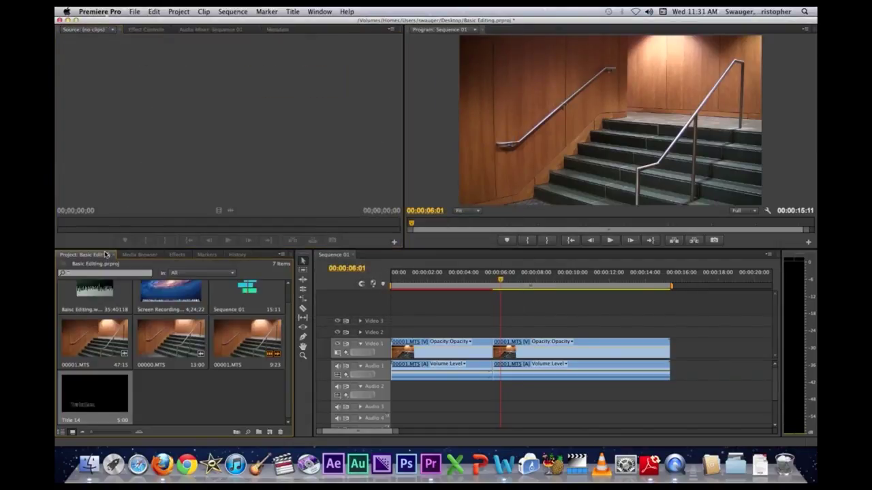
{"action": "left_click_drag", "start_coordinate": [92, 402], "coordinate": [422, 334]}
{"action": "left_click", "coordinate": [408, 284]}
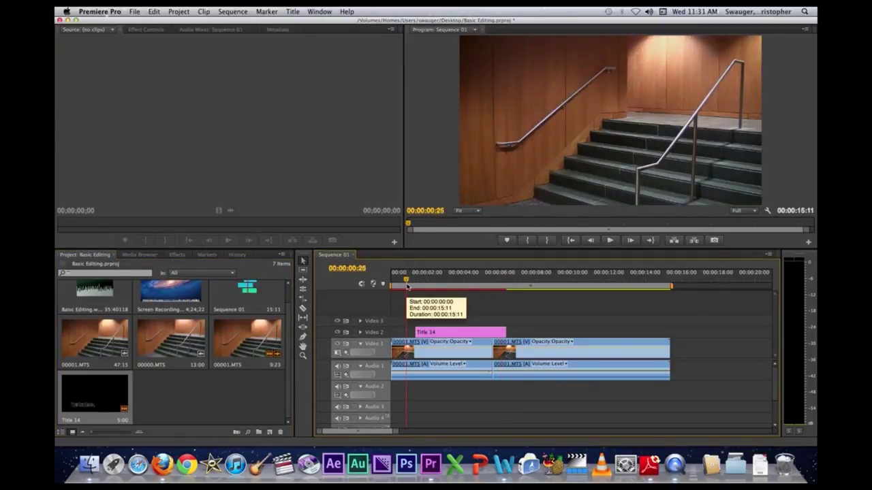
{"action": "key", "text": "space"}
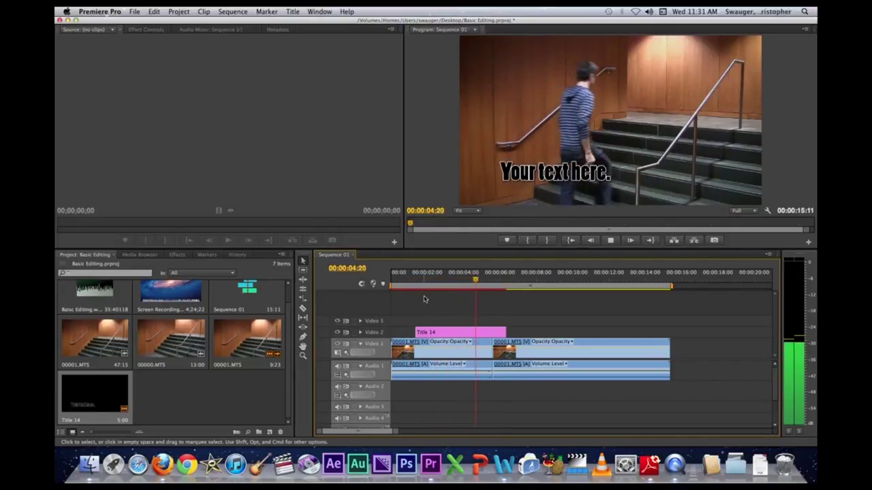
{"action": "key", "text": "space"}
- Trim the start of the Title 14 clip to about 4 seconds, and play the sequence across its new start
{"action": "left_click_drag", "start_coordinate": [418, 331], "coordinate": [460, 331]}
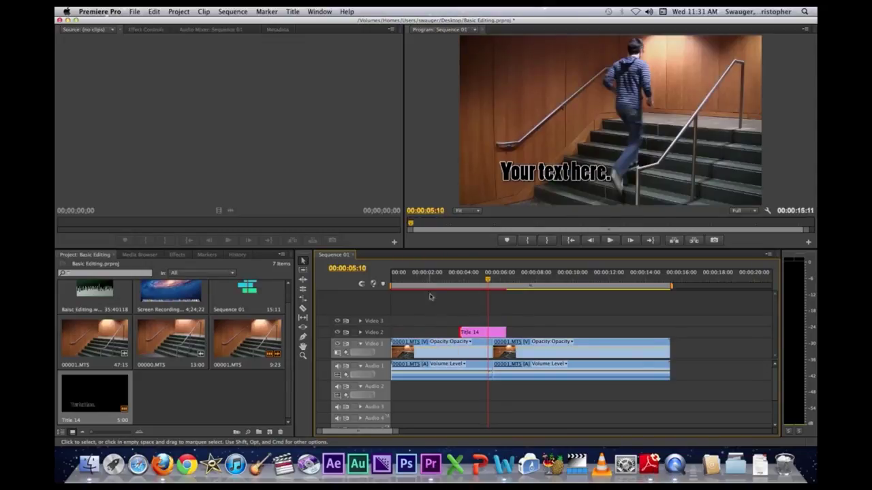
{"action": "left_click", "coordinate": [429, 283]}
{"action": "key", "text": "space"}
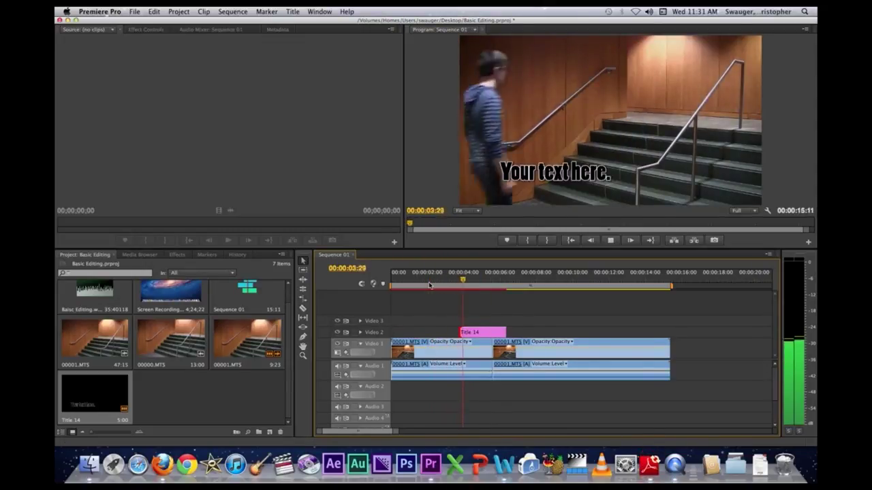
{"action": "key", "text": "space"}
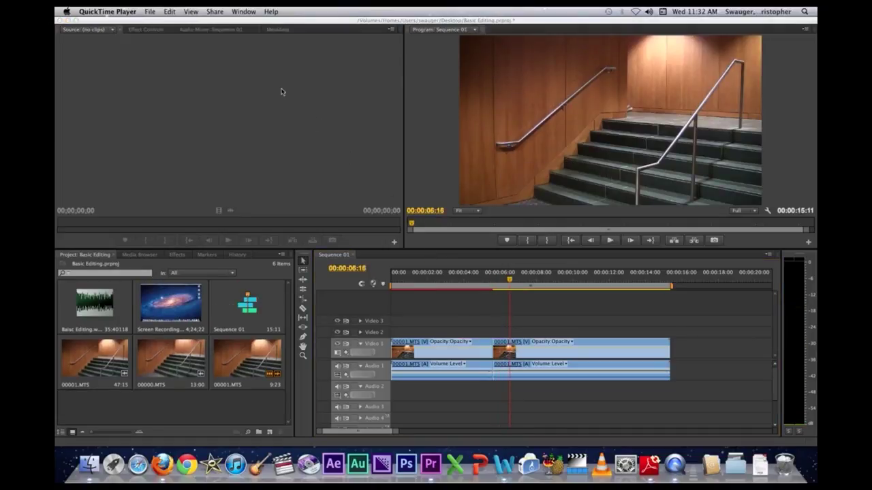
- Create a default still title with a text box reading "Introduction" and close the title window
{"action": "left_click", "coordinate": [264, 75]}
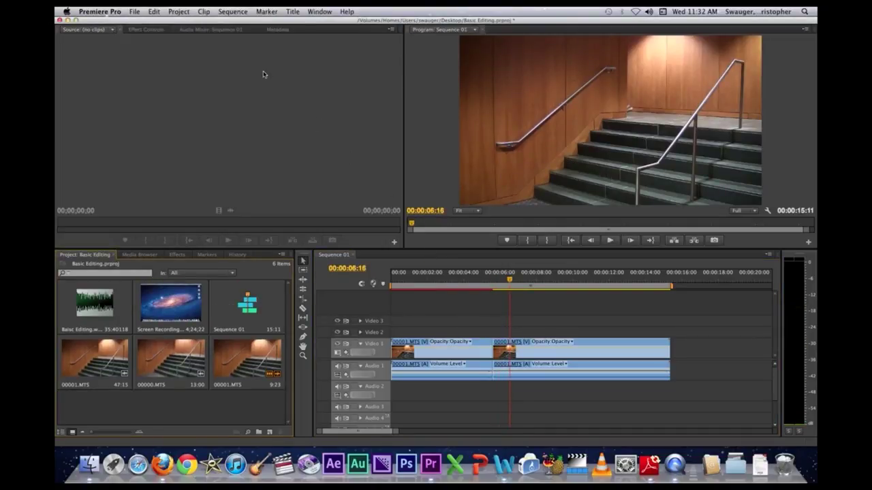
{"action": "left_click", "coordinate": [292, 12]}
{"action": "mouse_move", "coordinate": [299, 24]}
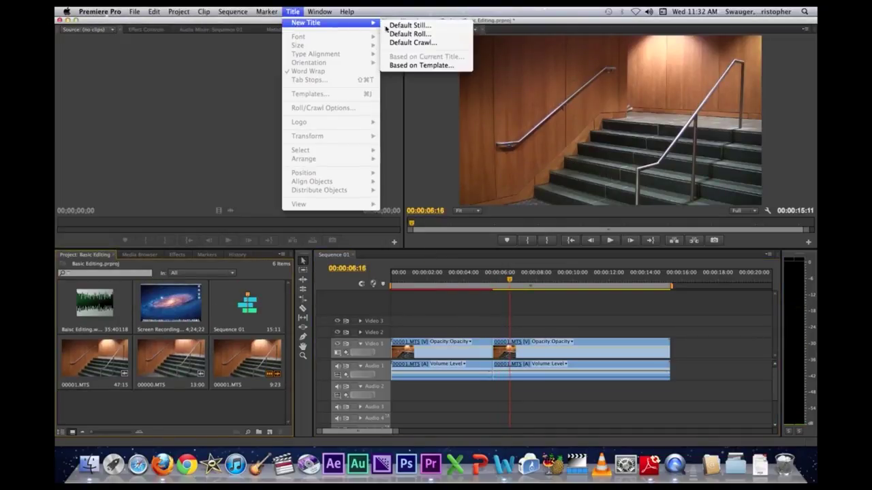
{"action": "left_click", "coordinate": [408, 25]}
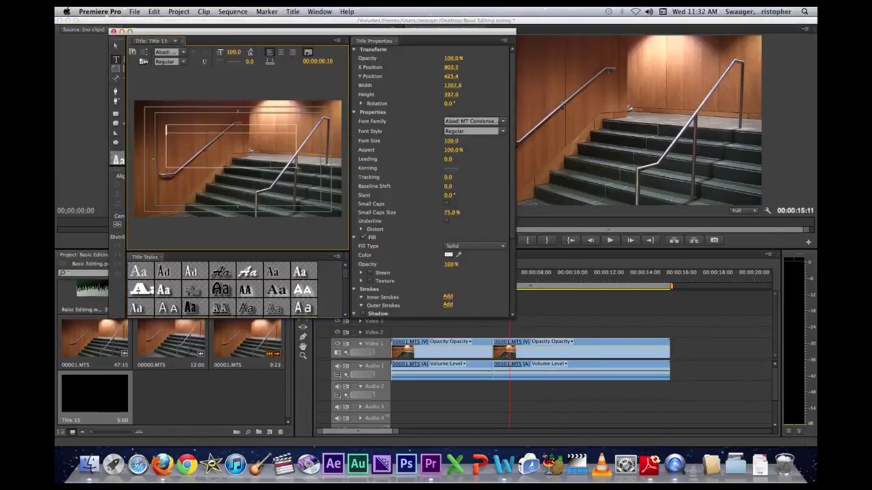
{"action": "left_click", "coordinate": [318, 157]}
{"action": "left_click", "coordinate": [114, 31]}
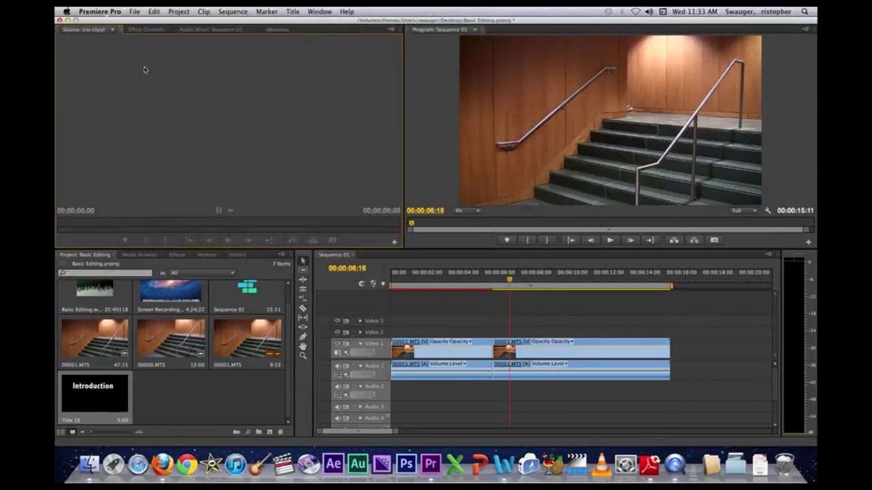
- Place the "Introduction" title at the very start of Video 1 and play the sequence from the beginning
{"action": "left_click_drag", "start_coordinate": [93, 395], "coordinate": [391, 354]}
{"action": "key", "text": "Home"}
{"action": "key", "text": "space"}
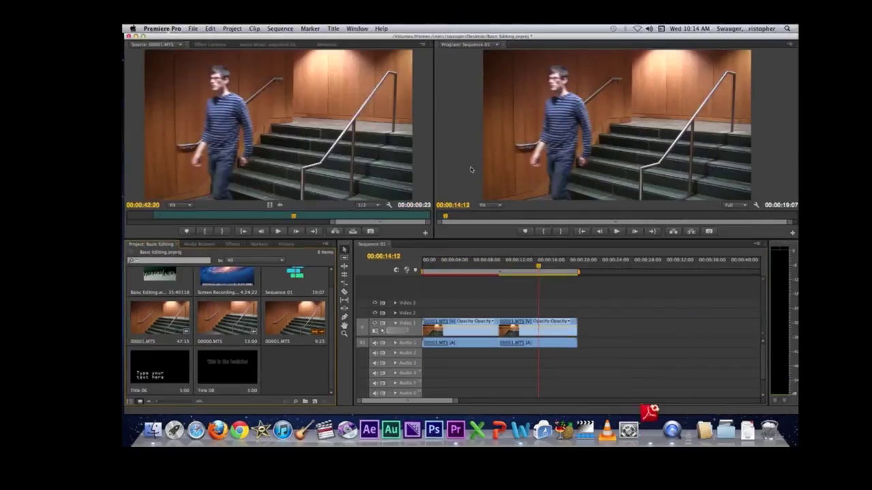
- Create a 1920 × 1080 default roll title named Title 11 with a text box reading "This is the end."
{"action": "left_click", "coordinate": [333, 29]}
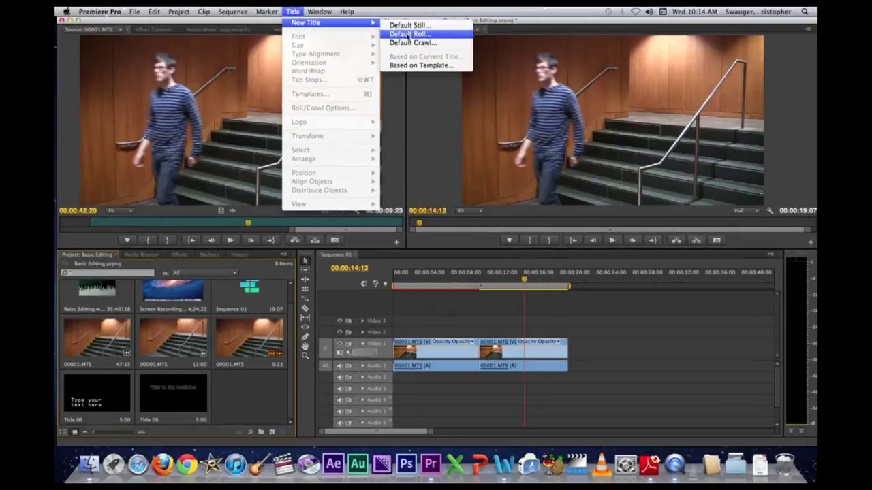
{"action": "left_click", "coordinate": [434, 45]}
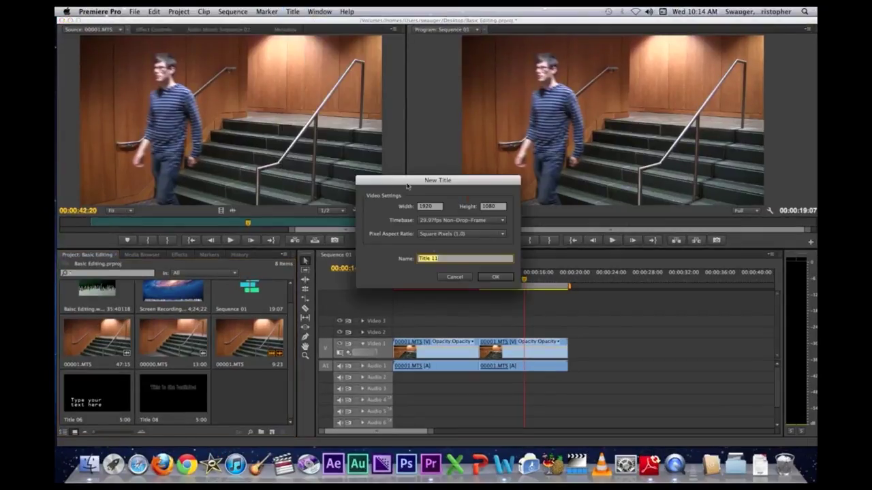
{"action": "left_click", "coordinate": [513, 267]}
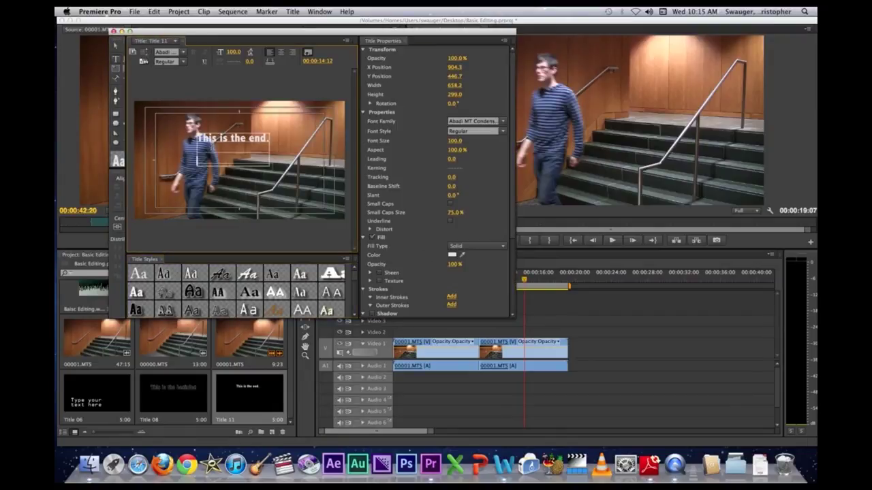
- Add three "Credit" lines separated by blank lines below "This is the end.", with more blank lines after them, and close the title window
{"action": "type", "text": "Credit"}
{"action": "key", "text": "Return"}
{"action": "key", "text": "Return"}
{"action": "key", "text": "Return"}
{"action": "key", "text": "Return"}
{"action": "type", "text": "Credit"}
{"action": "key", "text": "Return"}
{"action": "key", "text": "Return"}
{"action": "key", "text": "Return"}
{"action": "key", "text": "Return"}
{"action": "key", "text": "Return"}
{"action": "key", "text": "Return"}
{"action": "key", "text": "Return"}
{"action": "key", "text": "Return"}
{"action": "type", "text": "Credit"}
{"action": "key", "text": "Return"}
{"action": "key", "text": "Return"}
{"action": "key", "text": "Return"}
{"action": "key", "text": "Return"}
{"action": "key", "text": "Return"}
{"action": "key", "text": "Return"}
{"action": "key", "text": "Return"}
{"action": "key", "text": "Return"}
{"action": "key", "text": "Return"}
{"action": "key", "text": "Return"}
{"action": "key", "text": "Return"}
{"action": "key", "text": "Return"}
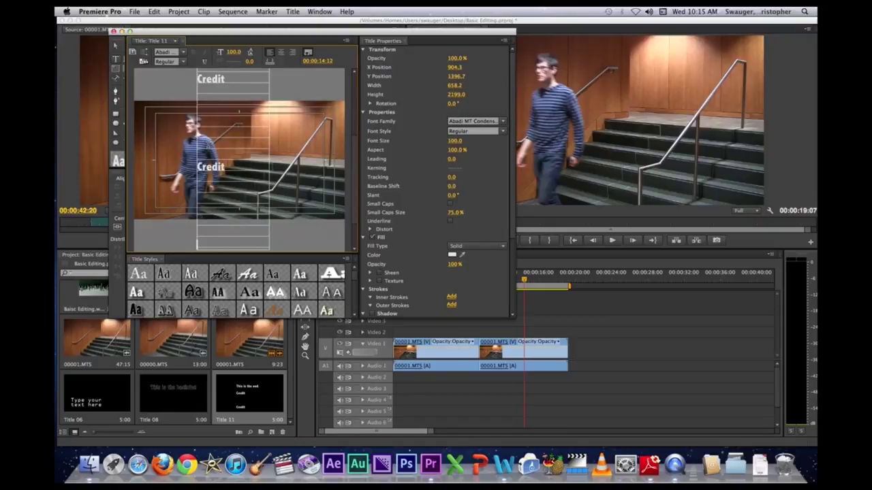
{"action": "left_click", "coordinate": [115, 33]}
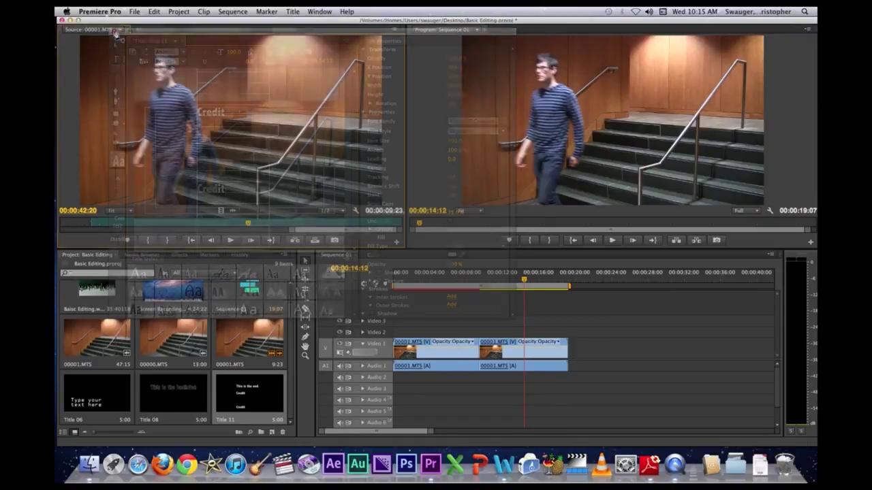
- Place the rolling Title 11 directly after the last clip on Video 1, and play from about 17.5 seconds
{"action": "left_click_drag", "start_coordinate": [246, 391], "coordinate": [572, 352]}
{"action": "left_click", "coordinate": [553, 282]}
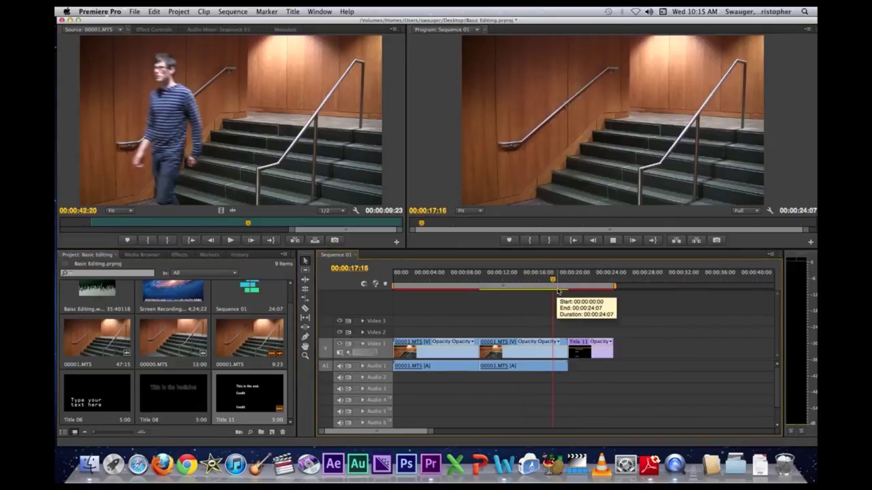
{"action": "key", "text": "space"}
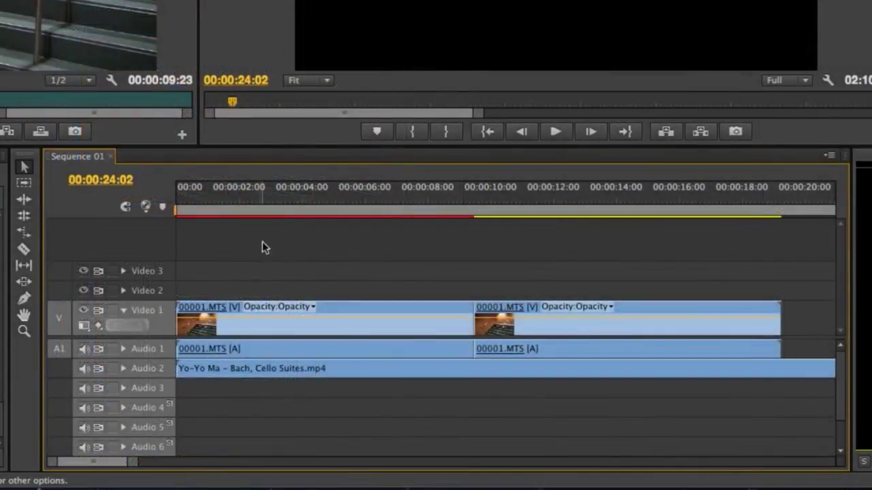
- Expand the Audio 1 and Audio 2 tracks to show their volume lines, and move the playhead to 00:00:00:13
{"action": "left_click", "coordinate": [123, 349]}
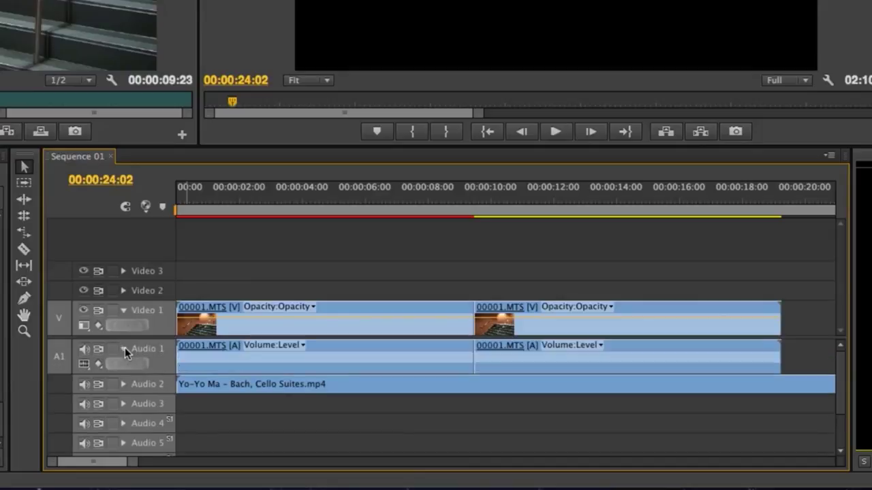
{"action": "left_click", "coordinate": [123, 384]}
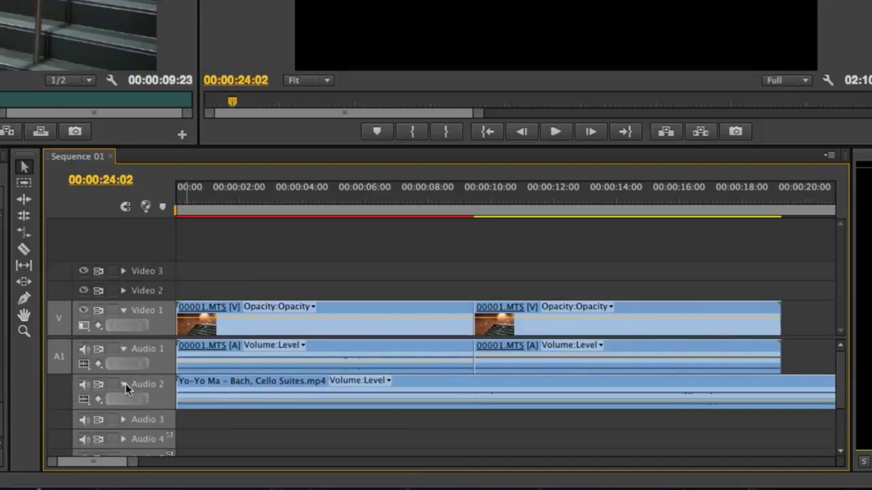
{"action": "left_click", "coordinate": [190, 203]}
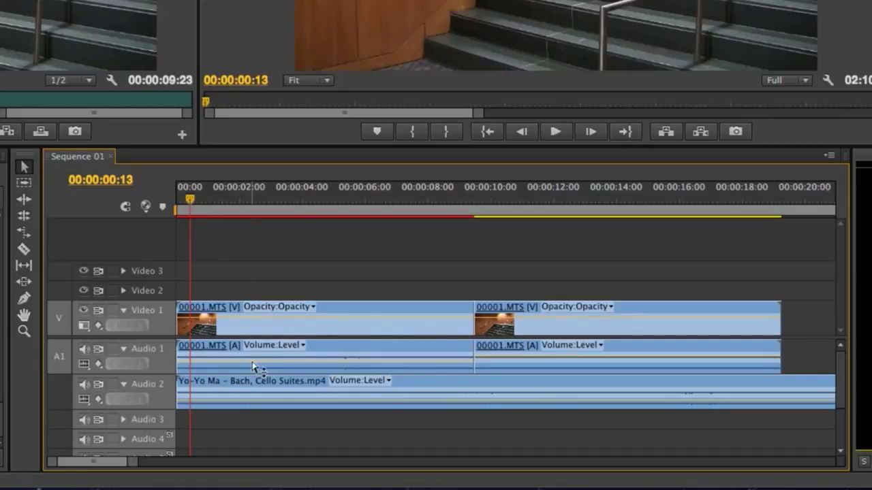
- Set the first Audio 1 clip's volume to 0.00 dB, and raise the cello music's volume on Audio 2 to 6.02 dB
{"action": "left_click", "coordinate": [253, 364]}
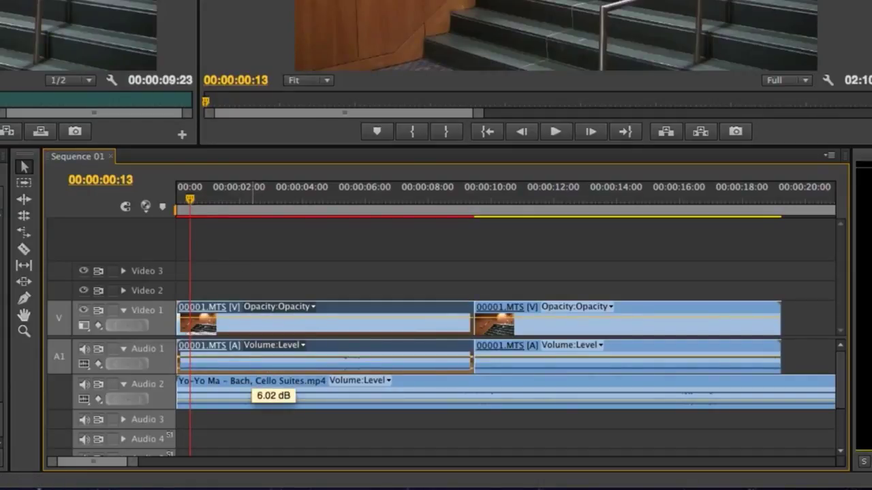
{"action": "mouse_move", "coordinate": [253, 351]}
{"action": "left_mouse_down"}
{"action": "mouse_move", "coordinate": [252, 371]}
{"action": "mouse_move", "coordinate": [252, 361]}
{"action": "left_mouse_up"}
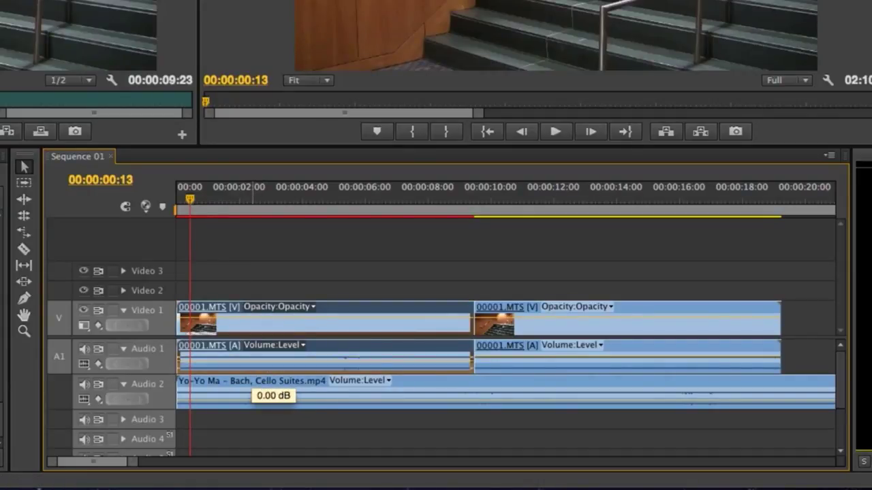
{"action": "left_click", "coordinate": [258, 405]}
{"action": "left_click_drag", "start_coordinate": [258, 405], "coordinate": [258, 386]}
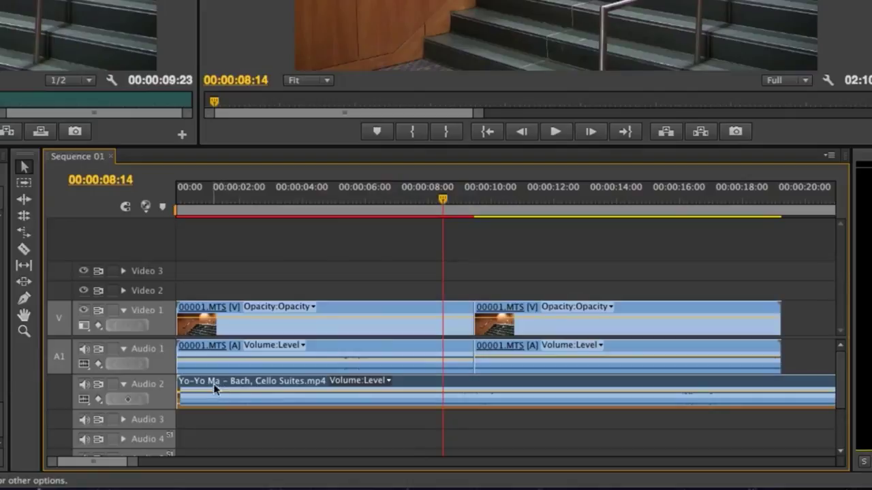
- Add three volume keyframes to the cello music with the Pen tool, at about 0.5, 3.5 and 6.3 seconds
{"action": "left_click", "coordinate": [25, 299]}
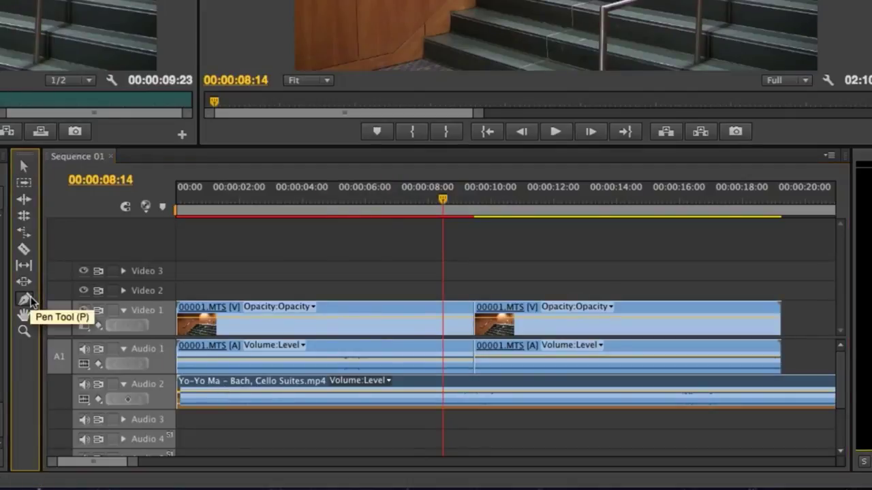
{"action": "left_click", "coordinate": [192, 400]}
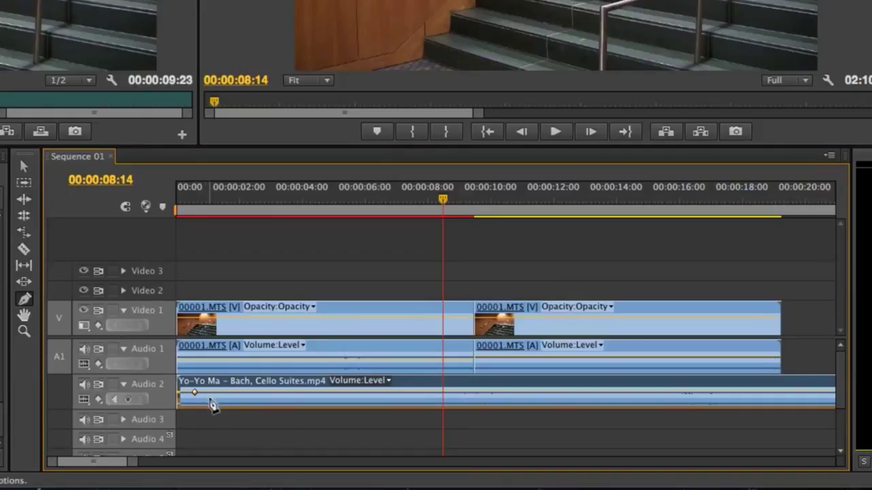
{"action": "left_click", "coordinate": [285, 393]}
{"action": "left_click", "coordinate": [374, 394]}
{"action": "left_click", "coordinate": [24, 166]}
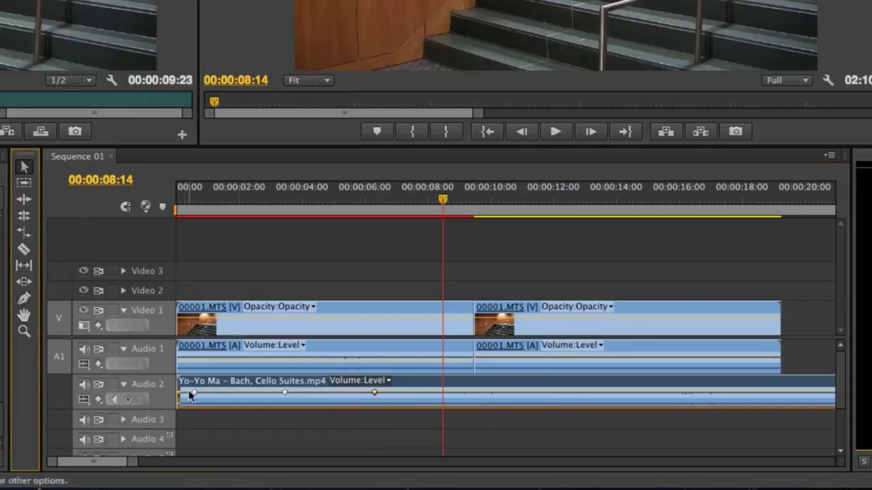
- Lower the music's first and third volume keyframes, keeping the middle one at 6.02 dB, to fade it in and out
{"action": "left_click_drag", "start_coordinate": [196, 393], "coordinate": [194, 404]}
{"action": "left_click", "coordinate": [286, 393]}
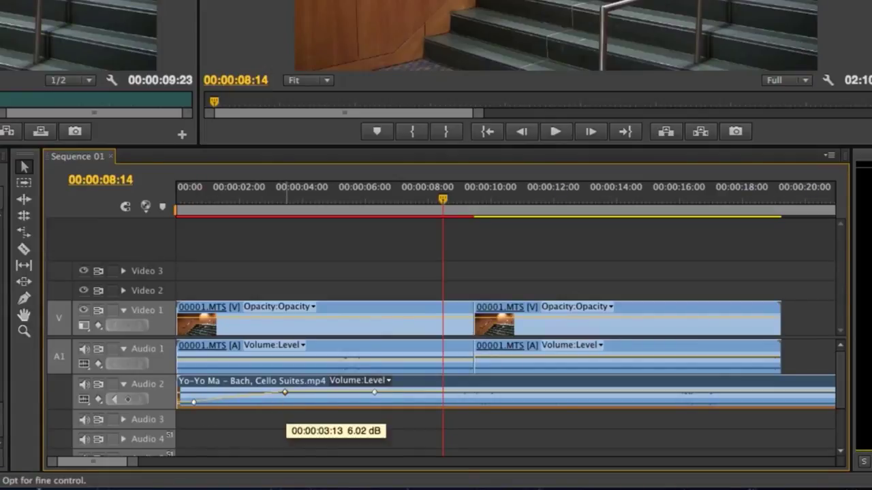
{"action": "left_click_drag", "start_coordinate": [377, 397], "coordinate": [376, 406]}
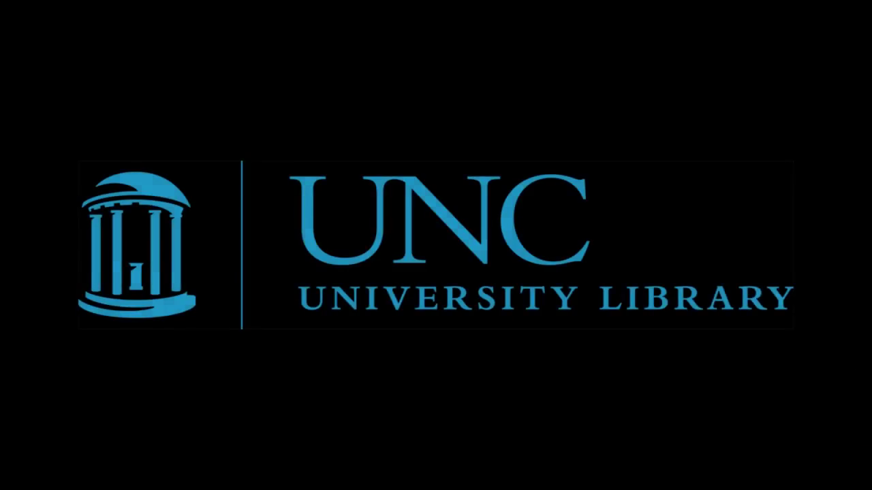